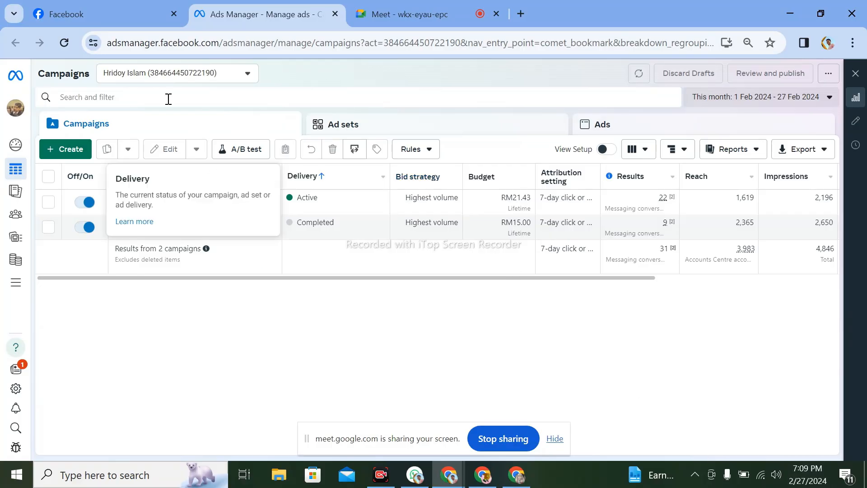
Create a new auction campaign with the Traffic objective, using the manual traffic campaign setup.
{"action": "left_click", "coordinate": [66, 151]}
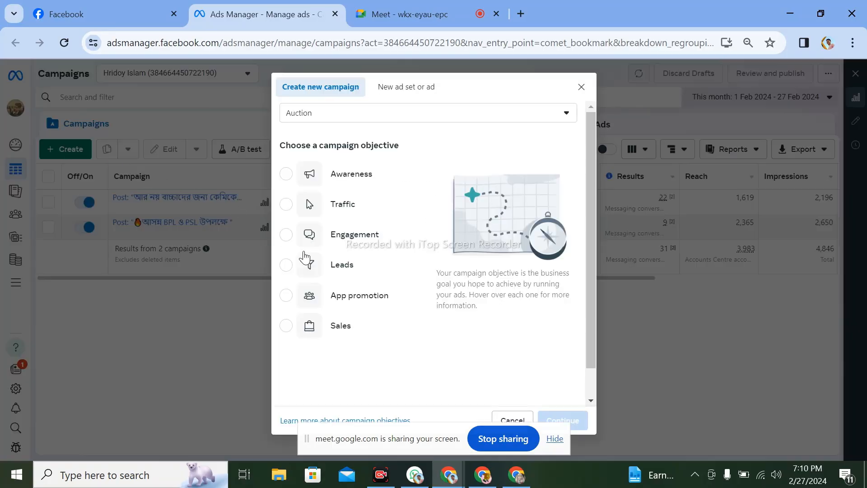
{"action": "mouse_move", "coordinate": [359, 218]}
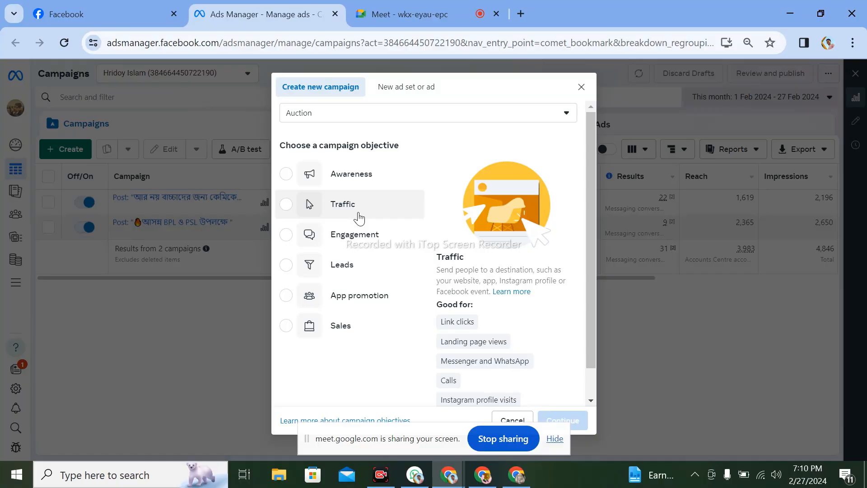
{"action": "left_click", "coordinate": [359, 215]}
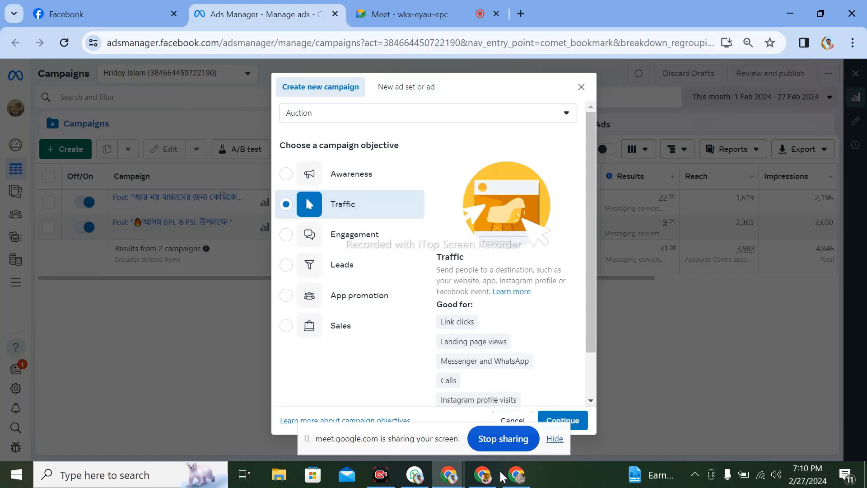
{"action": "left_click", "coordinate": [555, 439]}
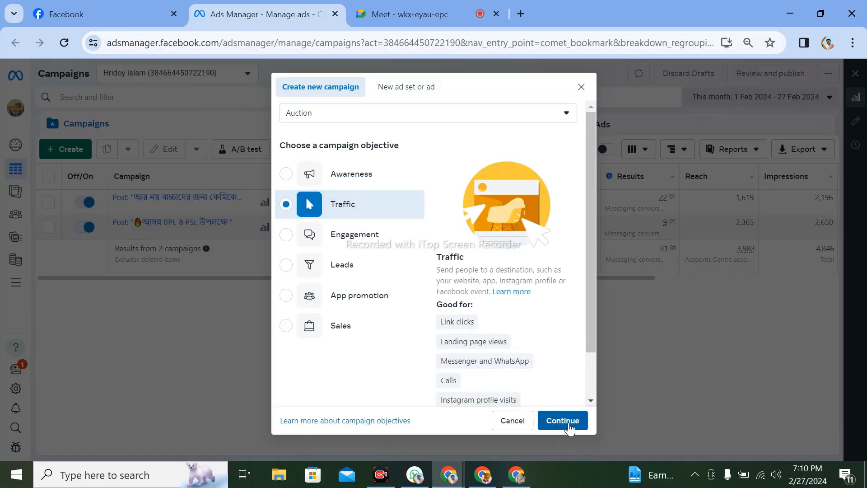
{"action": "left_click", "coordinate": [565, 421]}
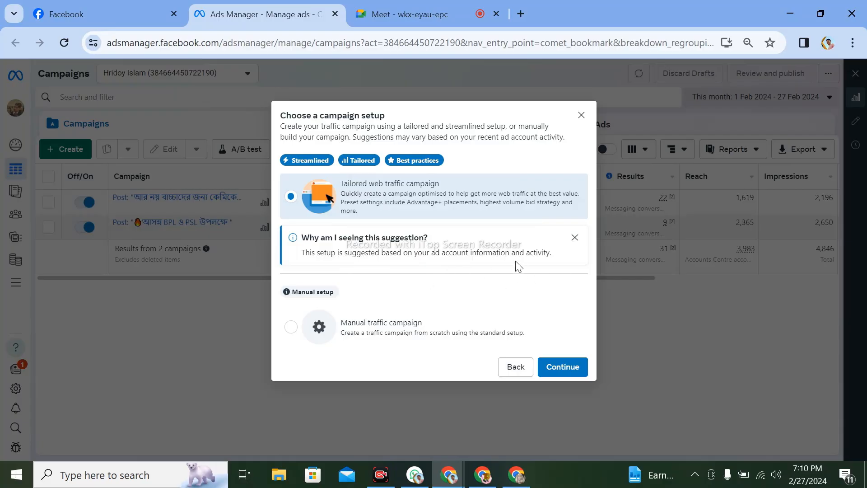
{"action": "left_click", "coordinate": [399, 340]}
{"action": "left_click", "coordinate": [573, 365]}
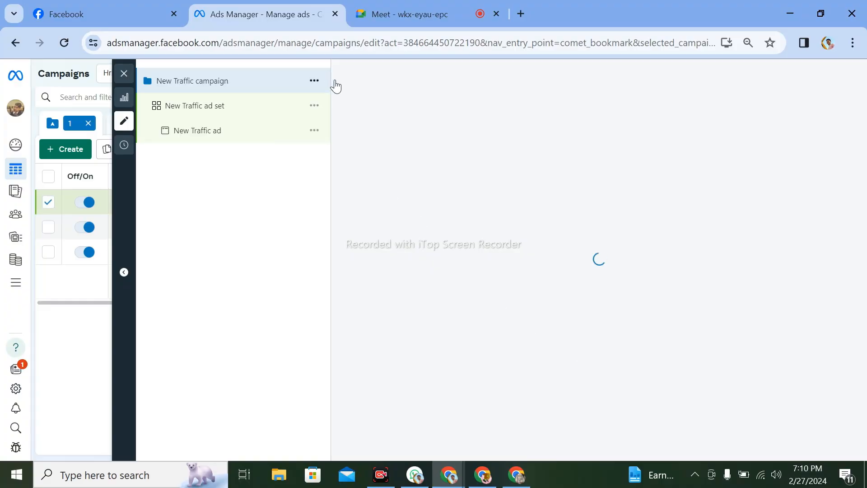
Rename the campaign "website Traffic campaign" and copy that name.
{"action": "triple_click", "coordinate": [397, 152]}
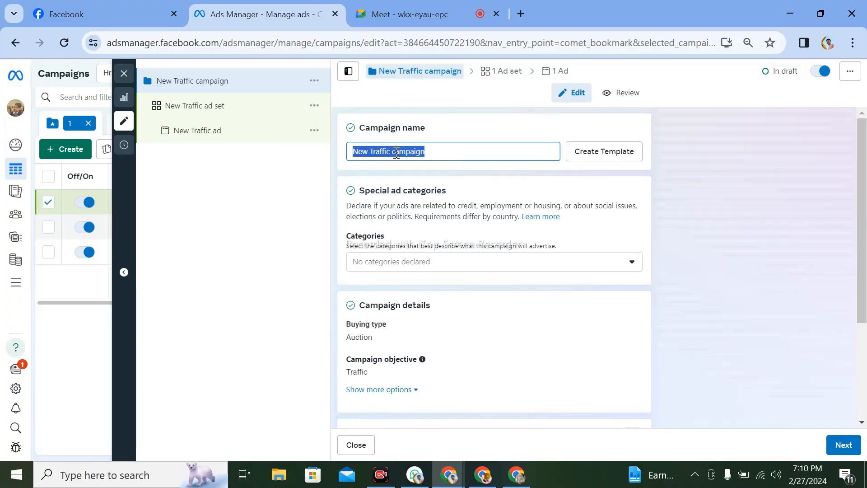
{"action": "left_click", "coordinate": [381, 152]}
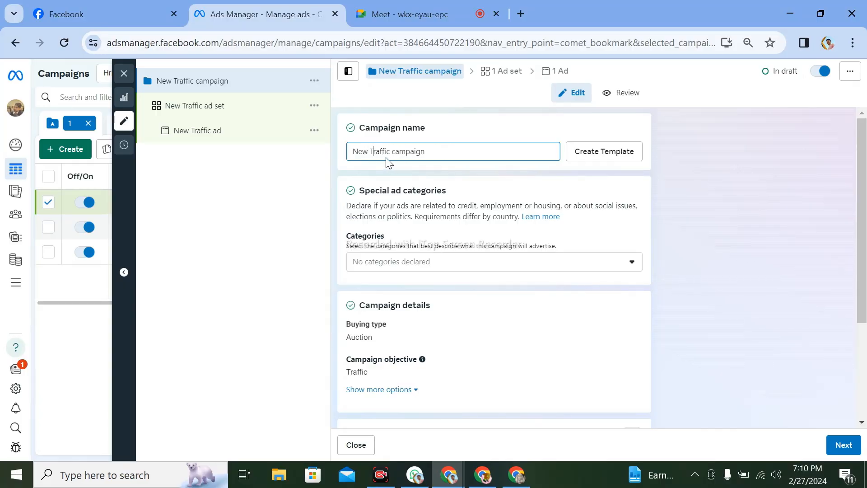
{"action": "left_click_drag", "start_coordinate": [370, 149], "coordinate": [339, 159]}
{"action": "type", "text": "website"}
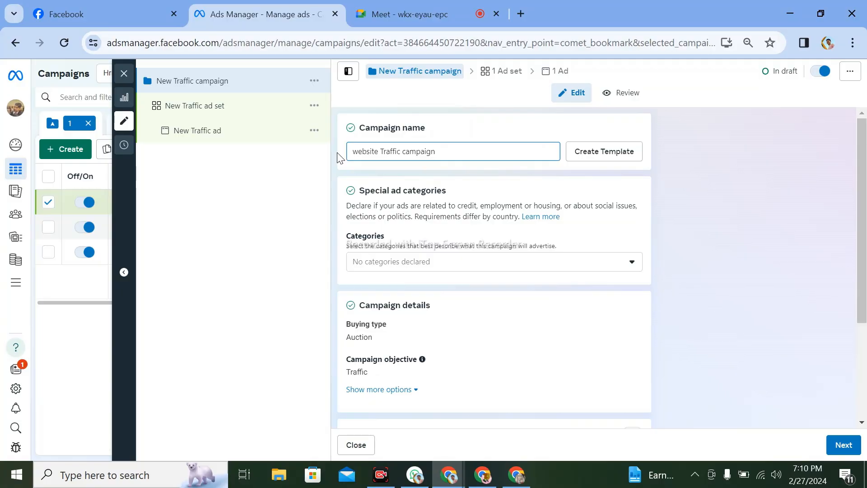
{"action": "triple_click", "coordinate": [388, 151]}
{"action": "key", "text": "ctrl+c"}
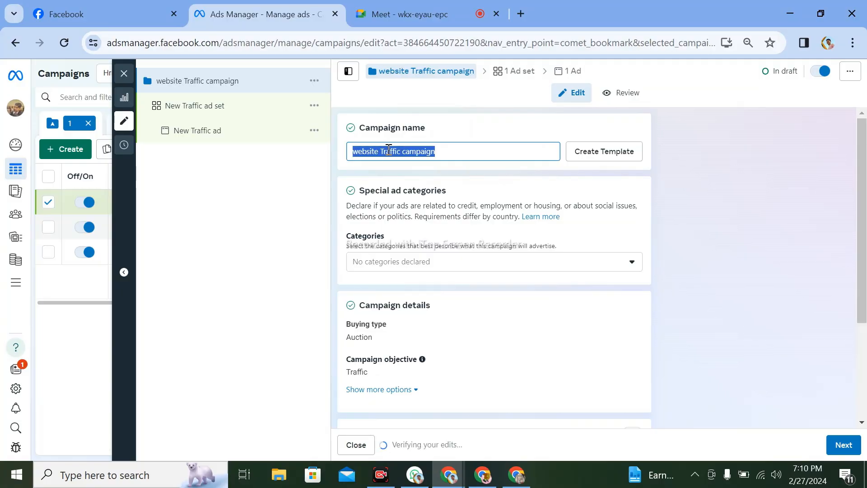
{"action": "left_click", "coordinate": [470, 151]}
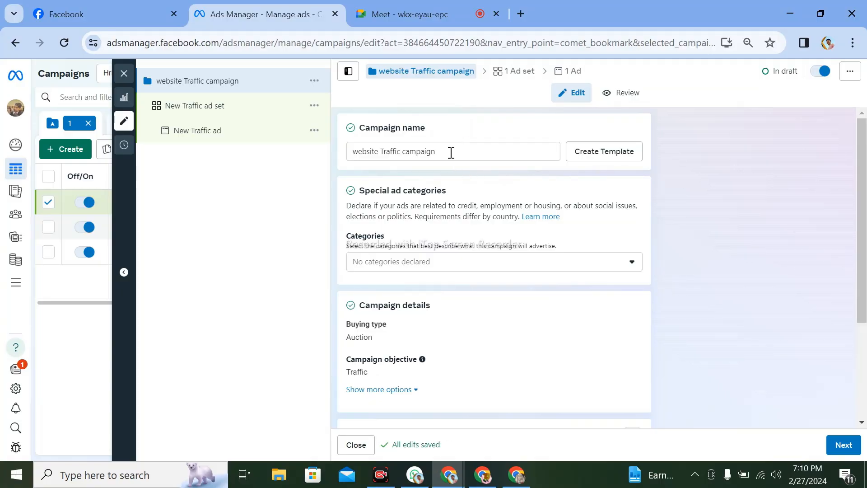
Rename the campaign's ad set "website Traffic campaign 2" and set its conversion location to Website.
{"action": "scroll", "coordinate": [441, 348], "scroll_direction": "down", "scroll_amount": 3}
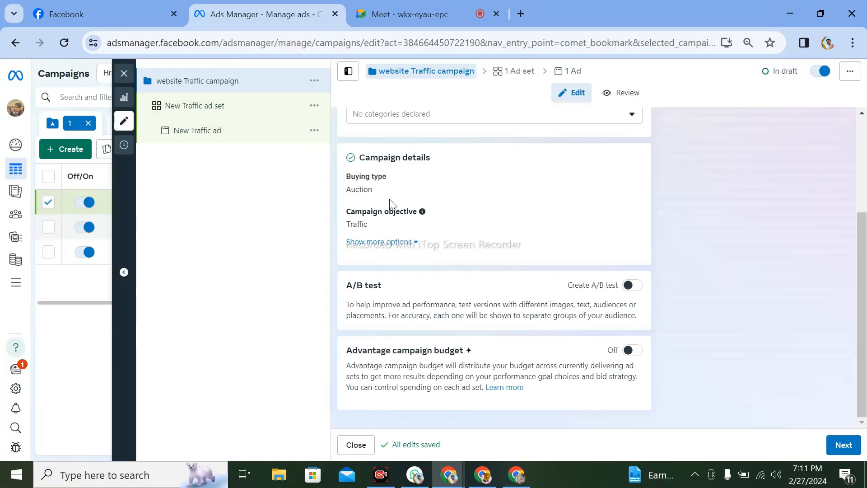
{"action": "left_click", "coordinate": [217, 113]}
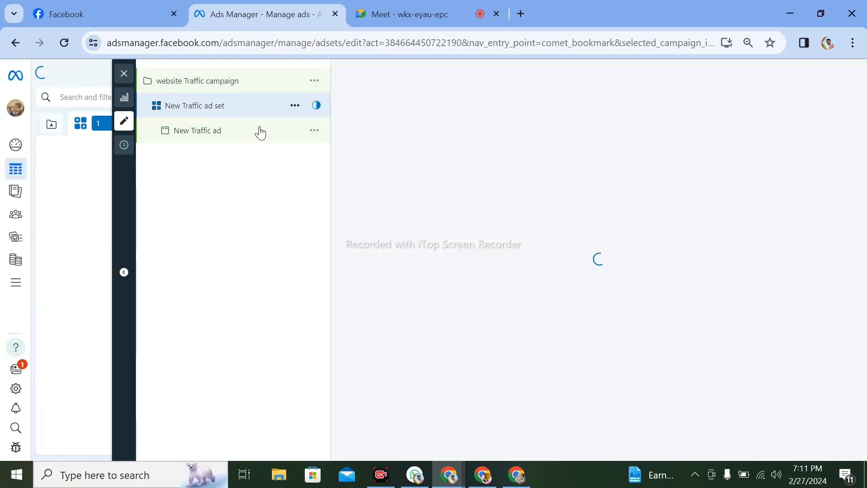
{"action": "triple_click", "coordinate": [388, 147]}
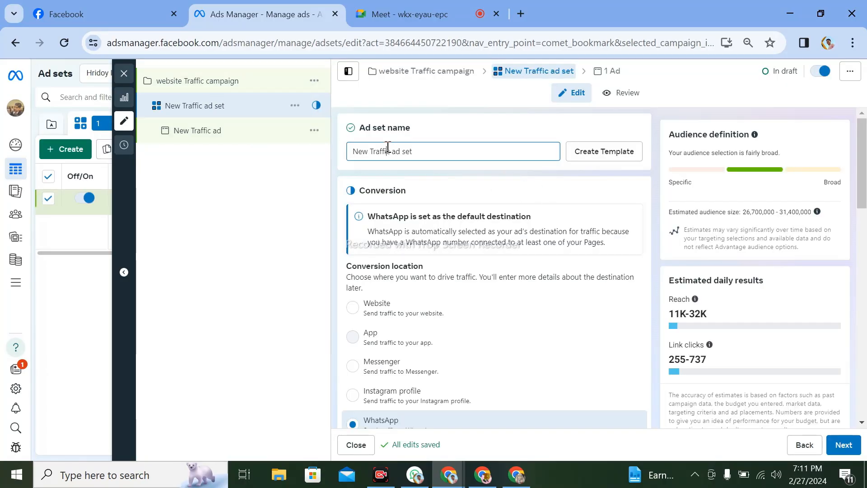
{"action": "key", "text": "ctrl+v"}
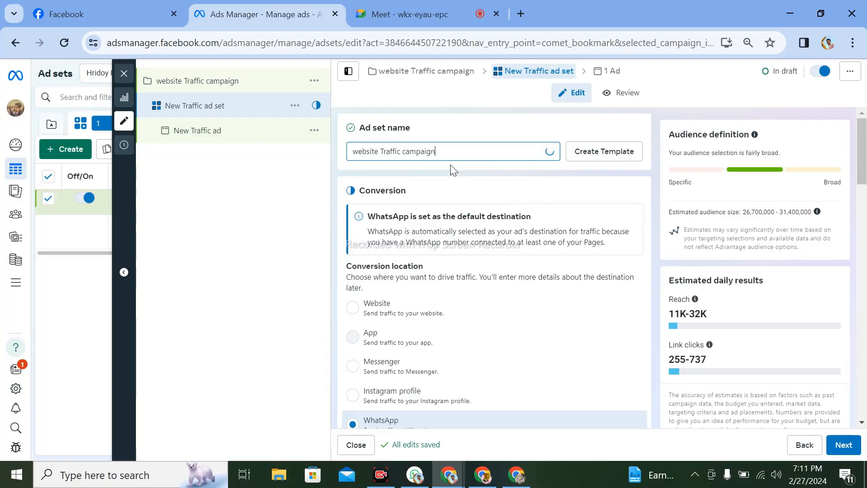
{"action": "type", "text": "2"}
{"action": "scroll", "coordinate": [478, 190], "scroll_direction": "down", "scroll_amount": 1}
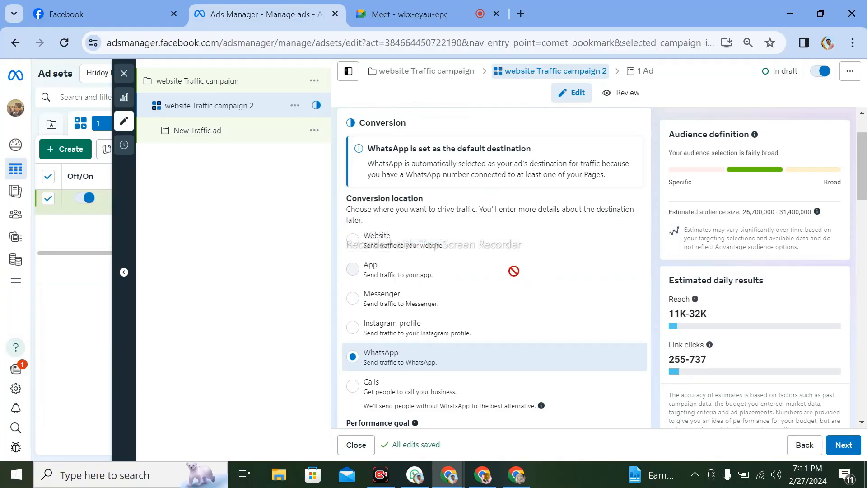
{"action": "left_click", "coordinate": [351, 246]}
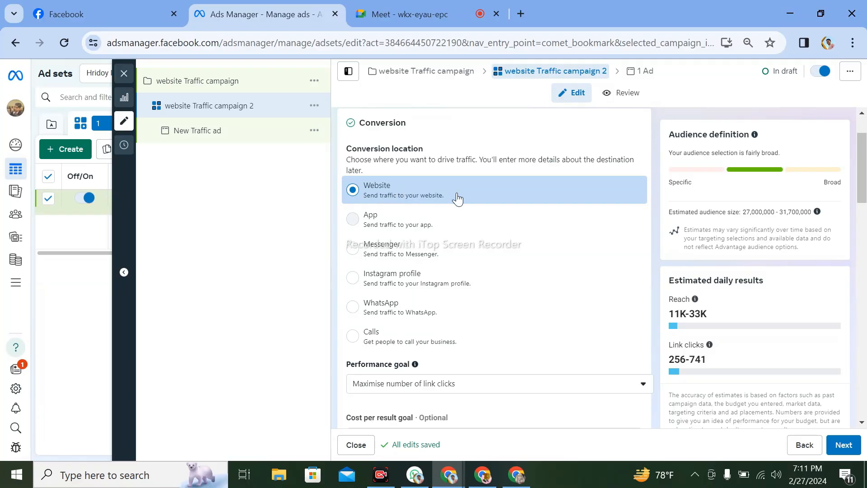
Switch the ad set's budget type to Lifetime budget and select the budget amount.
{"action": "scroll", "coordinate": [469, 204], "scroll_direction": "down", "scroll_amount": 2}
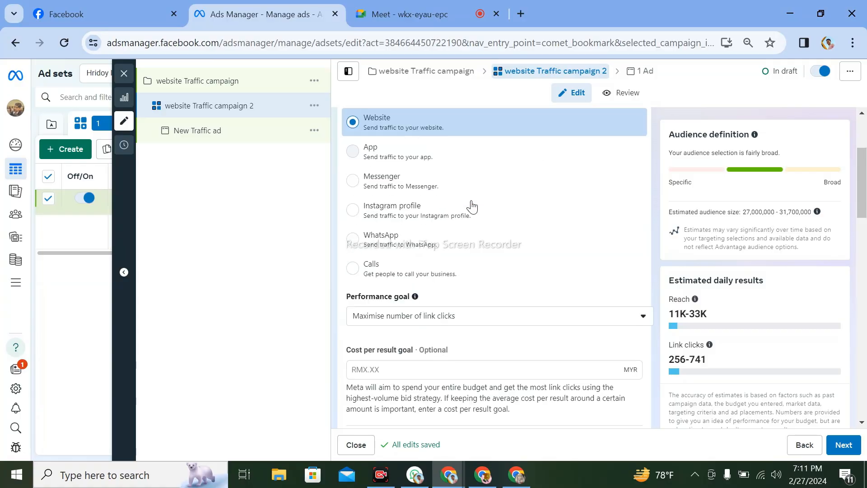
{"action": "scroll", "coordinate": [517, 306], "scroll_direction": "down", "scroll_amount": 2}
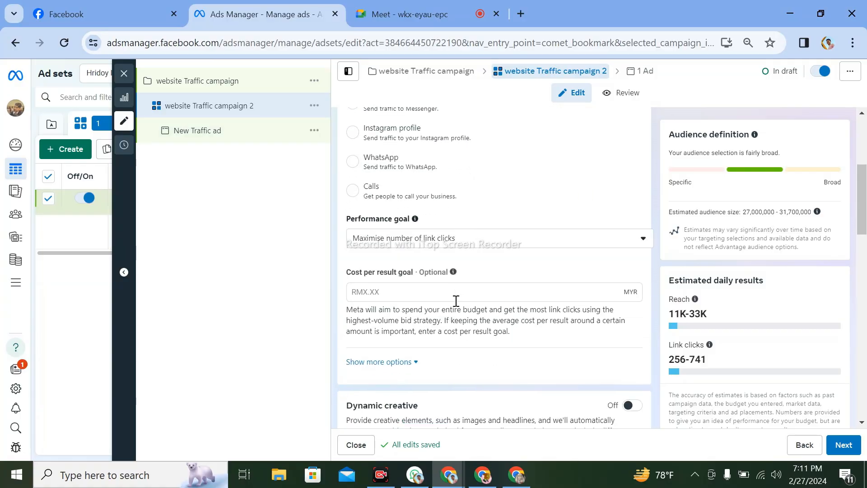
{"action": "scroll", "coordinate": [384, 268], "scroll_direction": "down", "scroll_amount": 2}
{"action": "scroll", "coordinate": [384, 246], "scroll_direction": "down", "scroll_amount": 3}
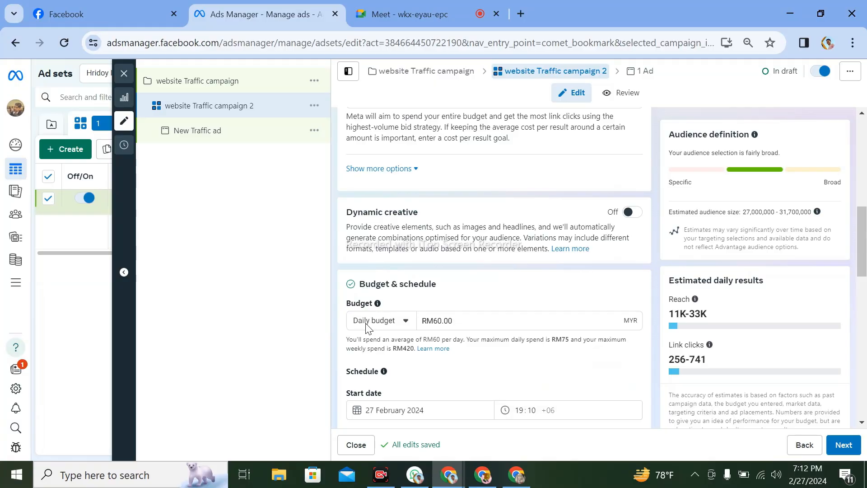
{"action": "left_click", "coordinate": [401, 324]}
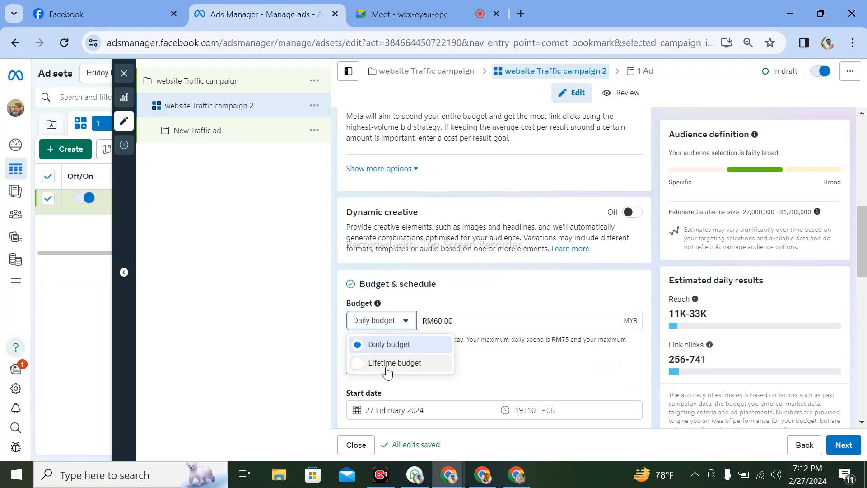
{"action": "left_click", "coordinate": [403, 323]}
{"action": "left_click", "coordinate": [404, 324]}
{"action": "left_click", "coordinate": [398, 363]}
{"action": "mouse_move", "coordinate": [458, 320]}
{"action": "left_mouse_down"}
{"action": "mouse_move", "coordinate": [450, 321]}
{"action": "mouse_move", "coordinate": [484, 323]}
{"action": "mouse_move", "coordinate": [463, 324]}
{"action": "left_mouse_up"}
{"action": "left_click", "coordinate": [451, 323]}
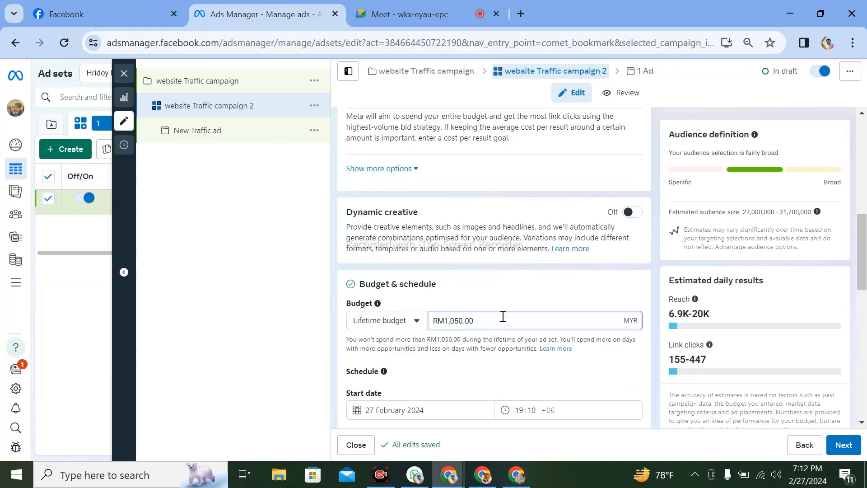
{"action": "left_click_drag", "start_coordinate": [489, 325], "coordinate": [432, 325]}
Return the ad set's budget type to Daily budget.
{"action": "left_click", "coordinate": [413, 327]}
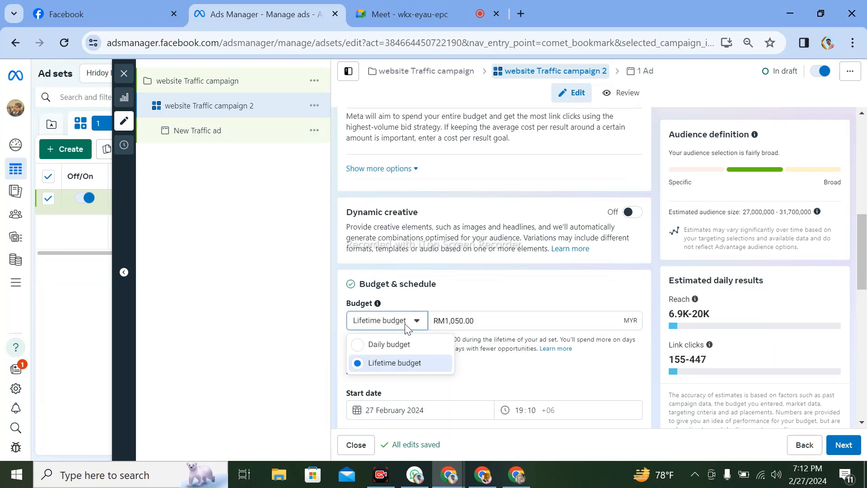
{"action": "left_click", "coordinate": [390, 346]}
{"action": "left_click_drag", "start_coordinate": [464, 321], "coordinate": [423, 322]}
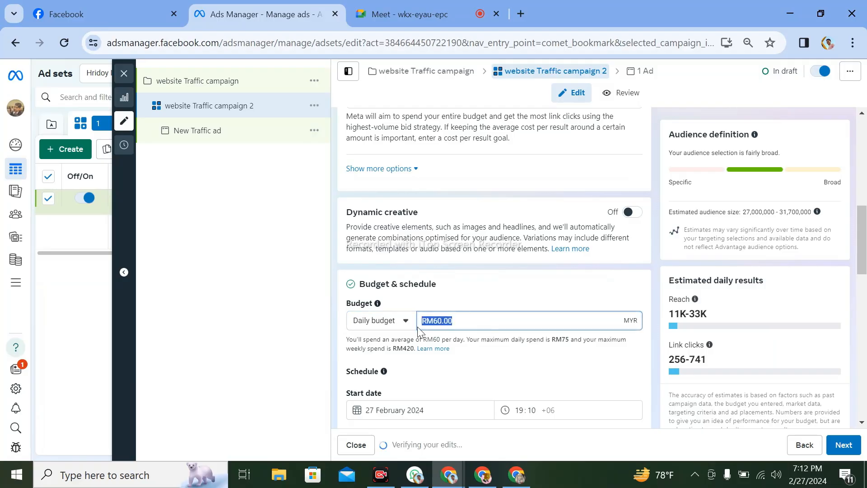
{"action": "left_click", "coordinate": [457, 317]}
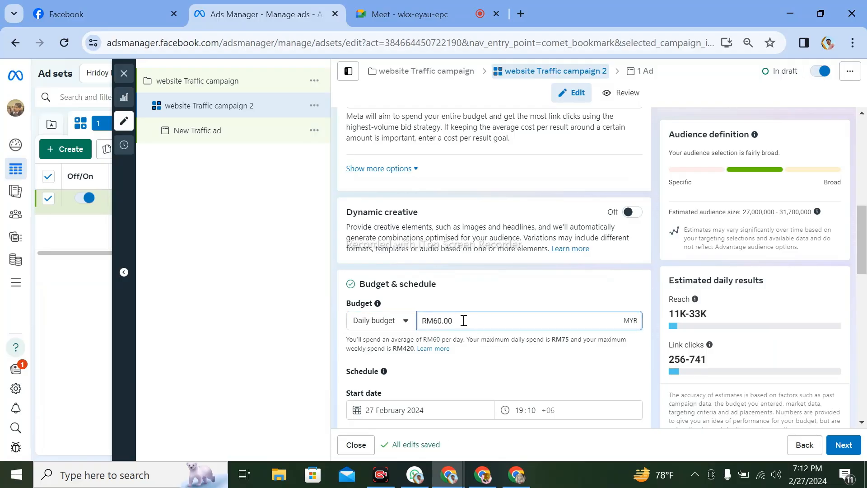
Give the ad set a lifetime budget of RM10.
{"action": "left_click", "coordinate": [401, 325]}
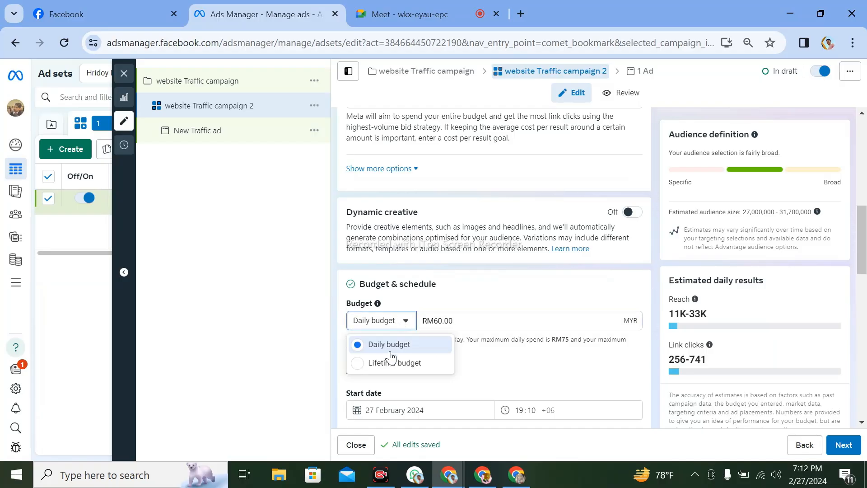
{"action": "left_click", "coordinate": [382, 364]}
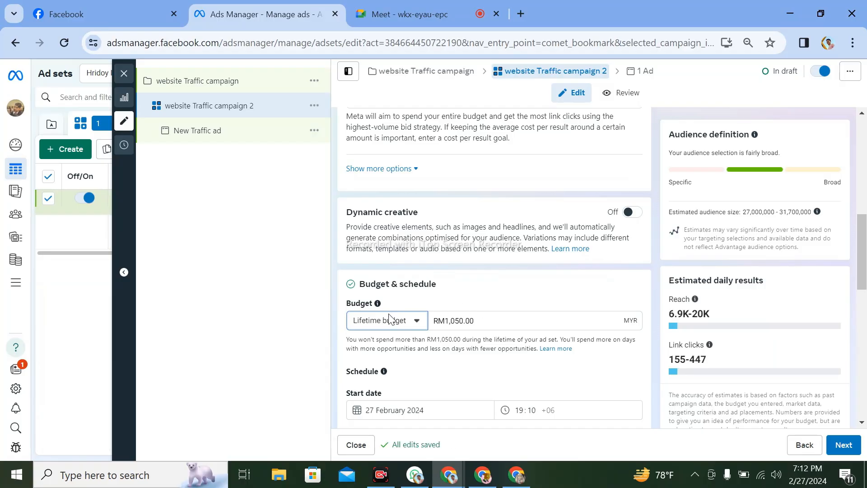
{"action": "left_click_drag", "start_coordinate": [488, 318], "coordinate": [447, 324]}
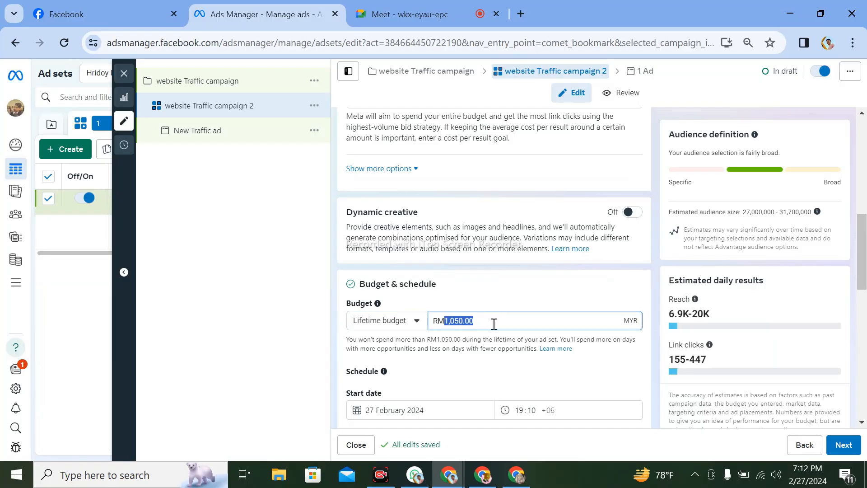
{"action": "type", "text": "10"}
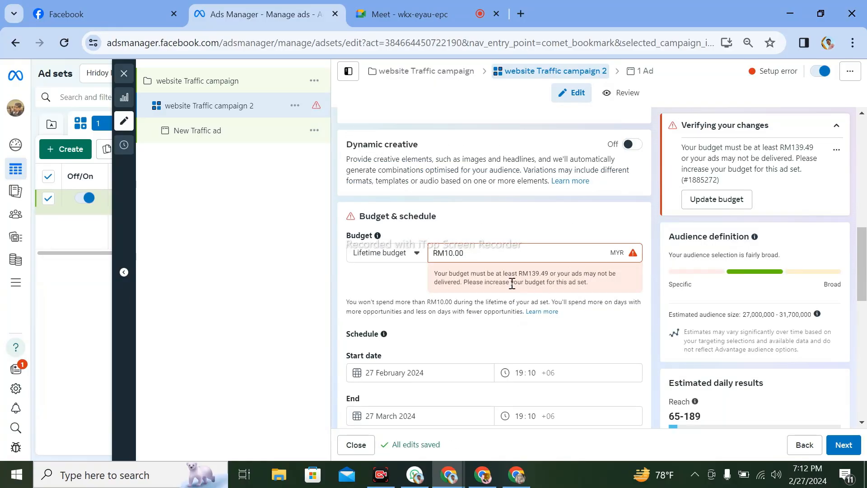
Set the end date in the ad set's schedule to 29 February 2024.
{"action": "scroll", "coordinate": [551, 288], "scroll_direction": "down", "scroll_amount": 1}
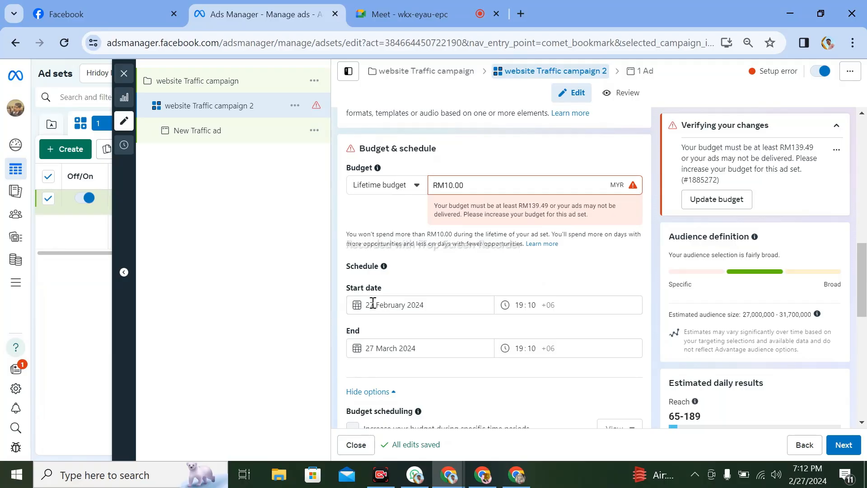
{"action": "left_click", "coordinate": [378, 351]}
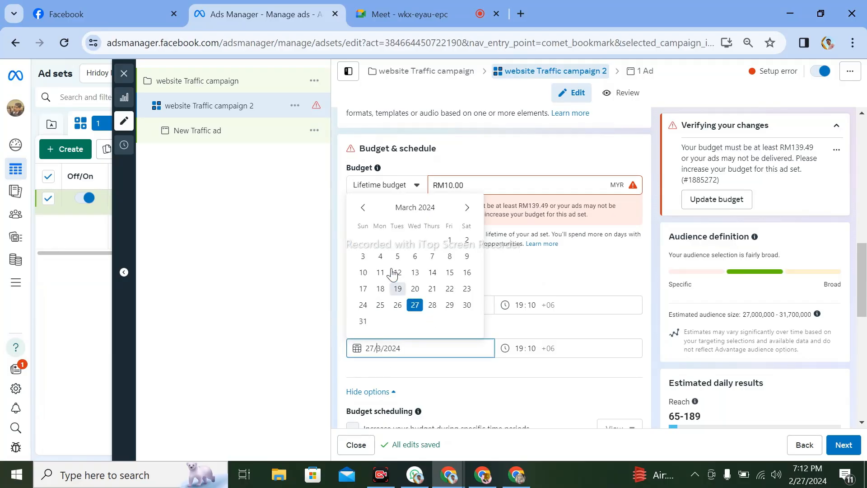
{"action": "left_click", "coordinate": [362, 208]}
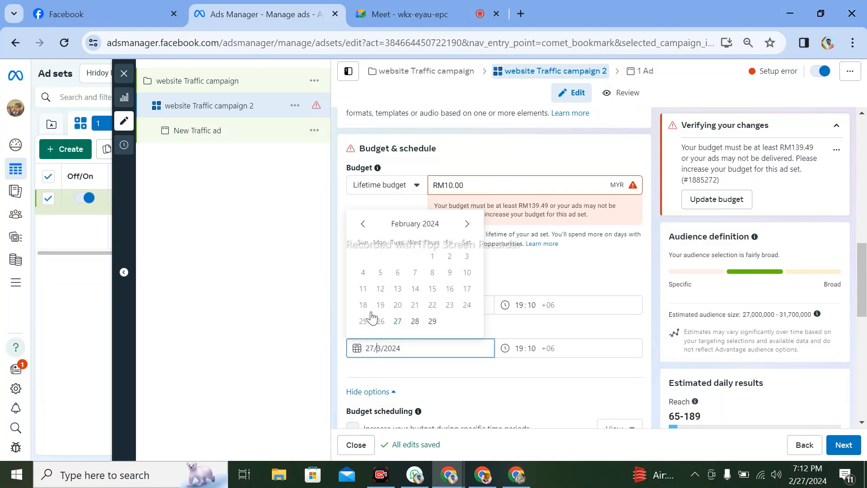
{"action": "left_click", "coordinate": [432, 322]}
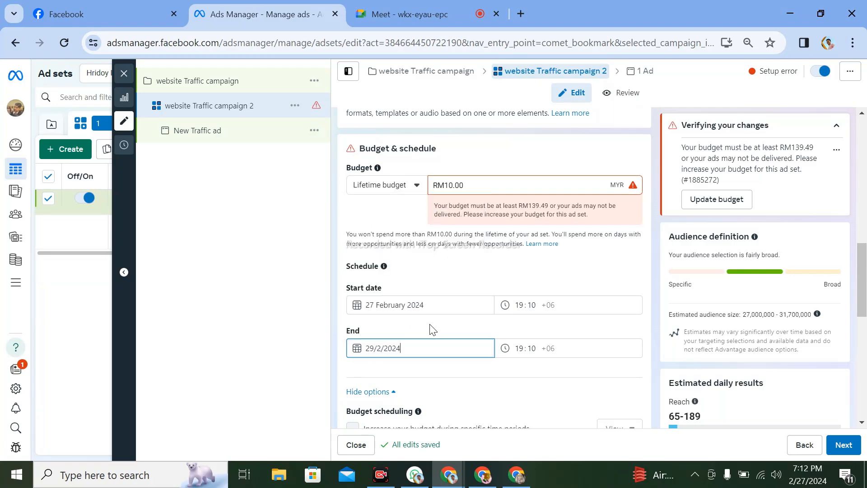
{"action": "scroll", "coordinate": [555, 329], "scroll_direction": "down", "scroll_amount": 1}
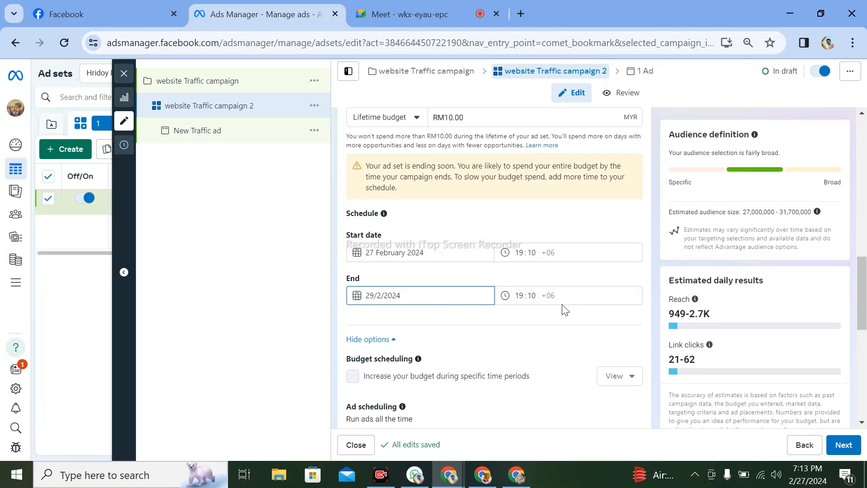
{"action": "scroll", "coordinate": [465, 308], "scroll_direction": "down", "scroll_amount": 1}
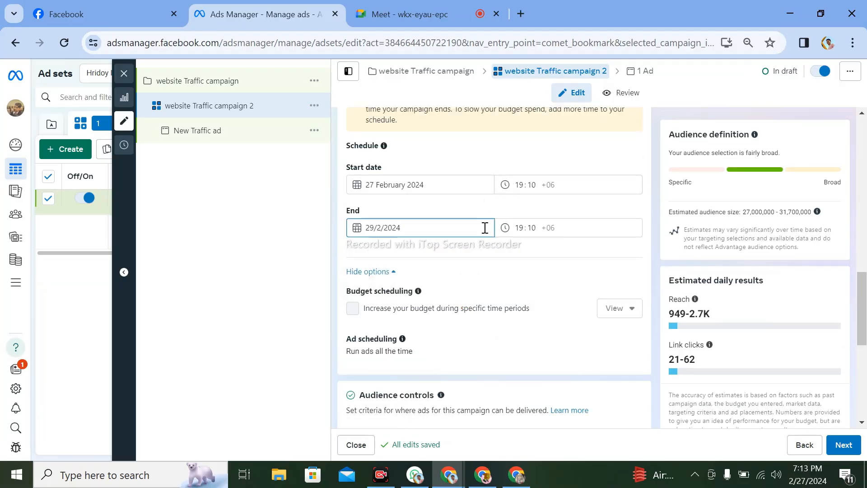
Replace Malaysia with Bangladesh as the included country in the ad set's audience locations.
{"action": "scroll", "coordinate": [490, 240], "scroll_direction": "down", "scroll_amount": 1}
{"action": "scroll", "coordinate": [492, 240], "scroll_direction": "down", "scroll_amount": 2}
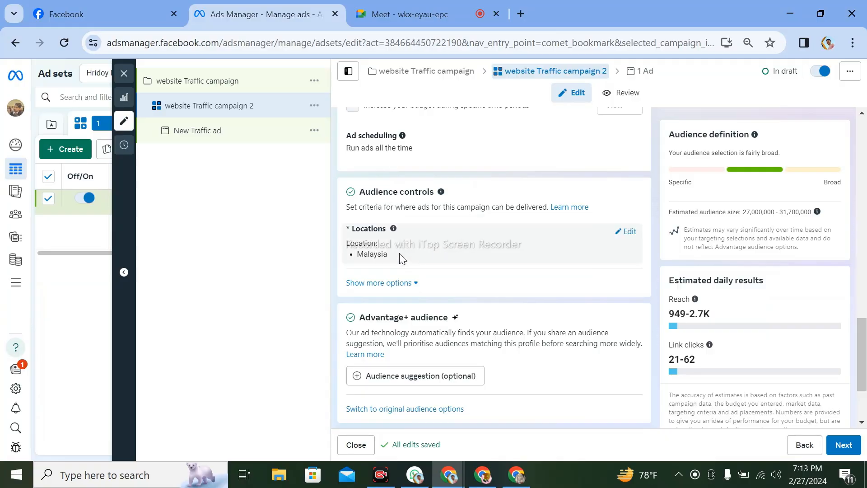
{"action": "left_click", "coordinate": [629, 231]}
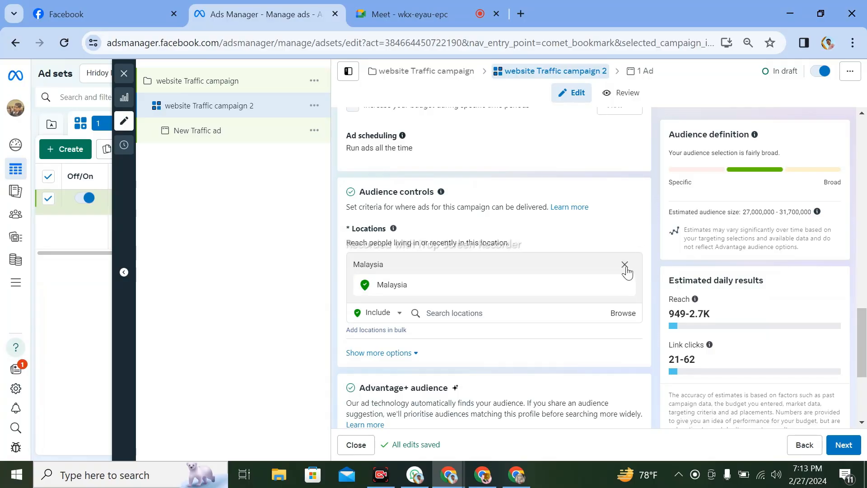
{"action": "left_click", "coordinate": [625, 265]}
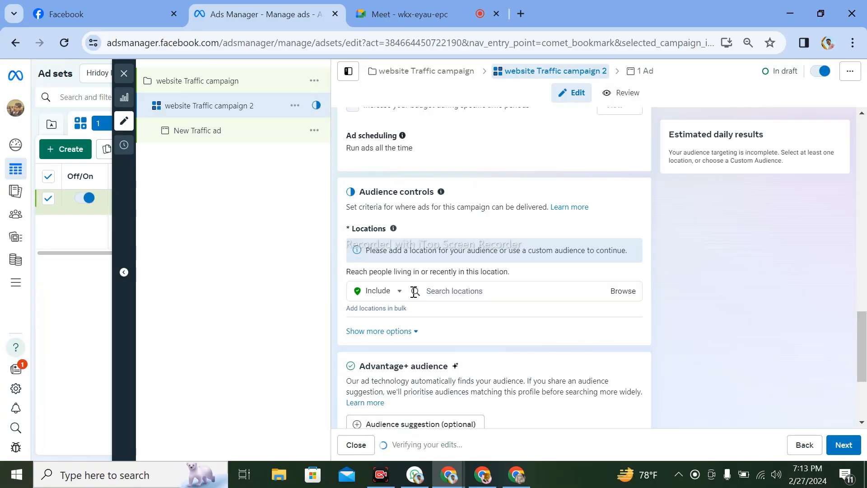
{"action": "left_click", "coordinate": [535, 289]}
{"action": "type", "text": "Banglade"}
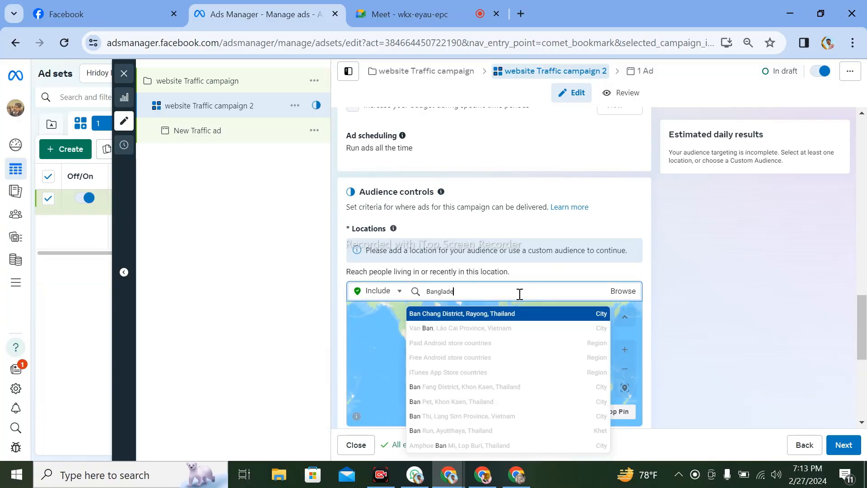
{"action": "type", "text": "sh"}
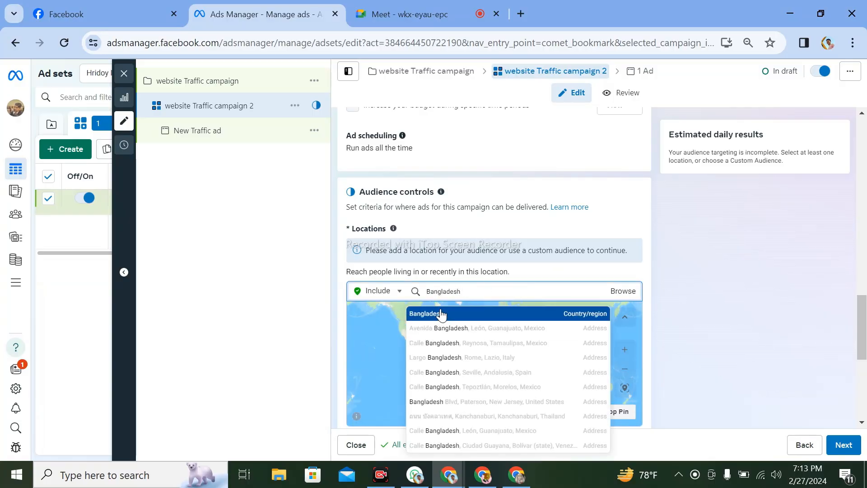
{"action": "left_click", "coordinate": [441, 314]}
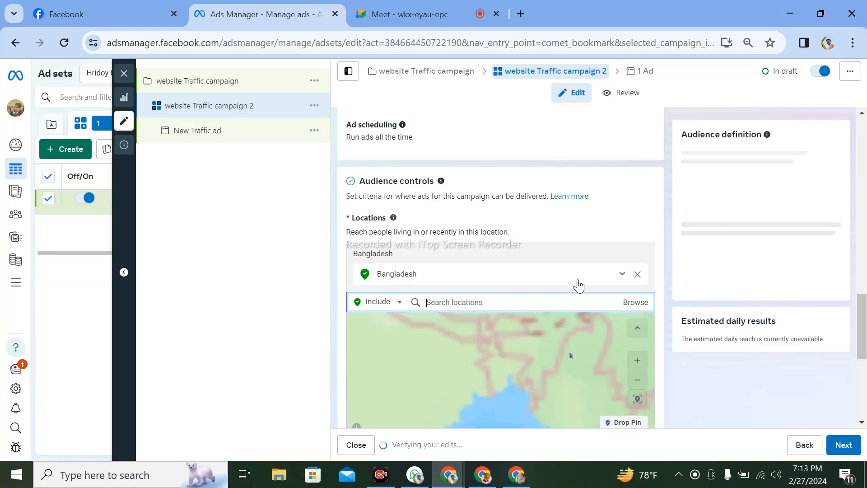
Expand the optional audience suggestion settings in the ad set's Advantage+ audience section.
{"action": "scroll", "coordinate": [460, 329], "scroll_direction": "down", "scroll_amount": 4}
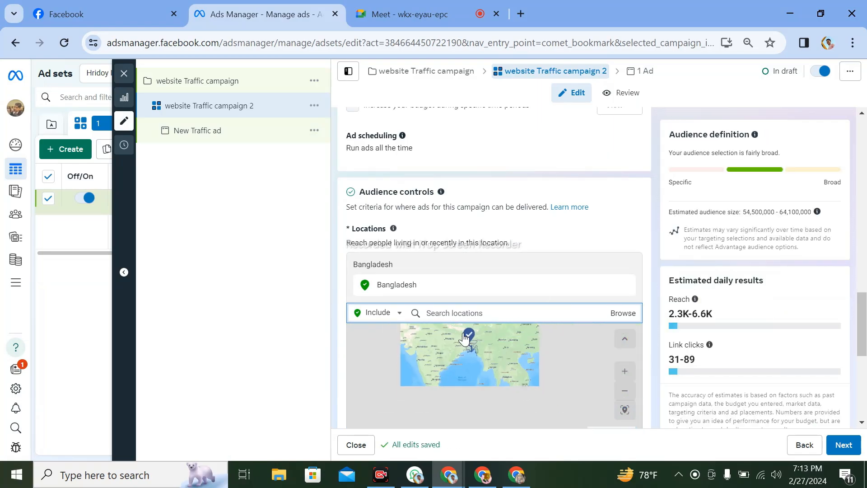
{"action": "scroll", "coordinate": [658, 370], "scroll_direction": "down", "scroll_amount": 3}
{"action": "scroll", "coordinate": [549, 349], "scroll_direction": "down", "scroll_amount": 3}
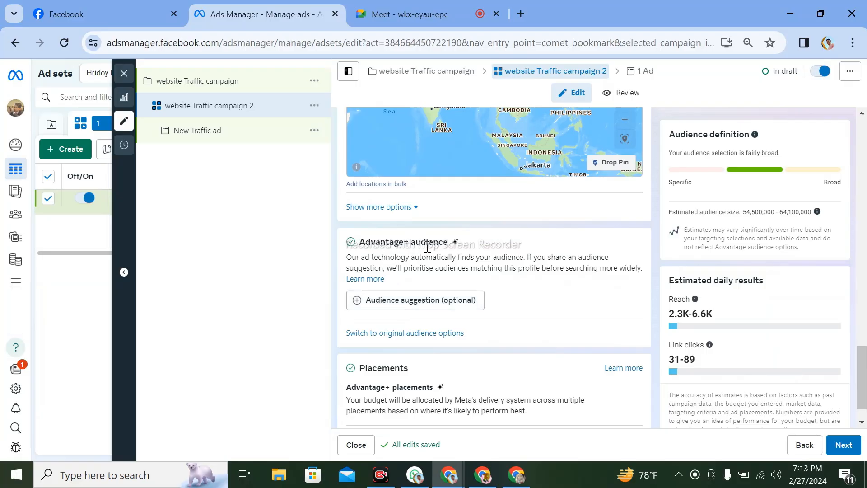
{"action": "scroll", "coordinate": [427, 252], "scroll_direction": "down", "scroll_amount": 1}
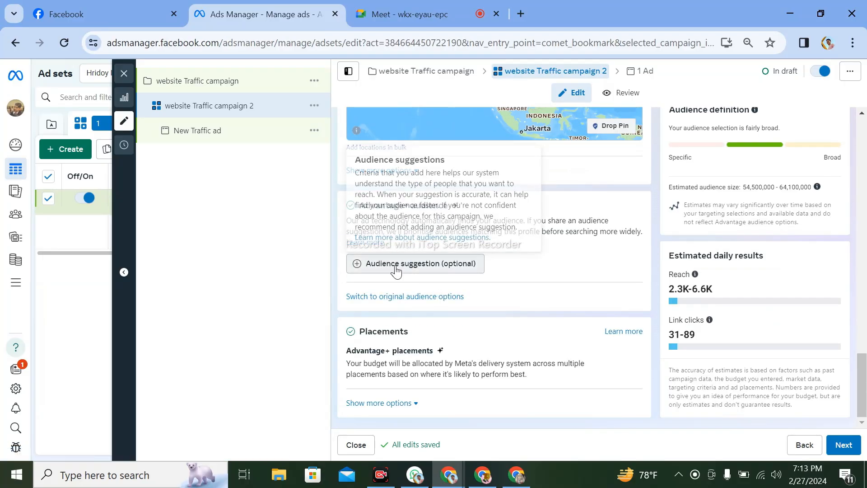
{"action": "left_click", "coordinate": [422, 266]}
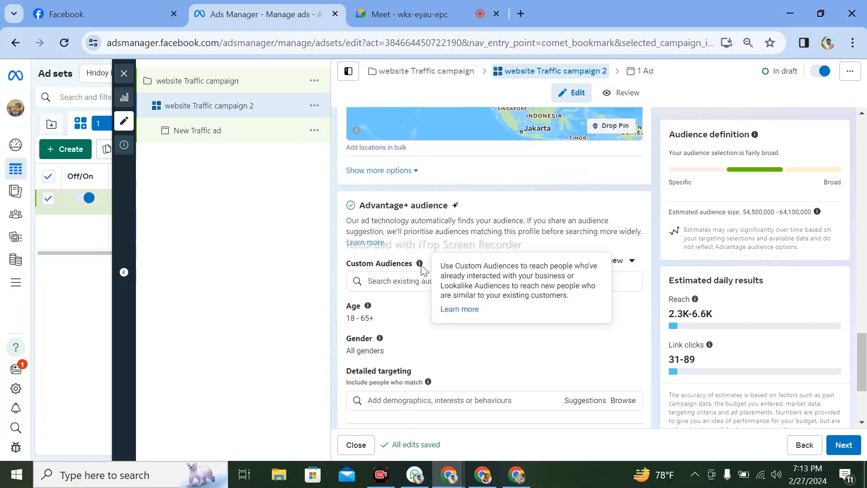